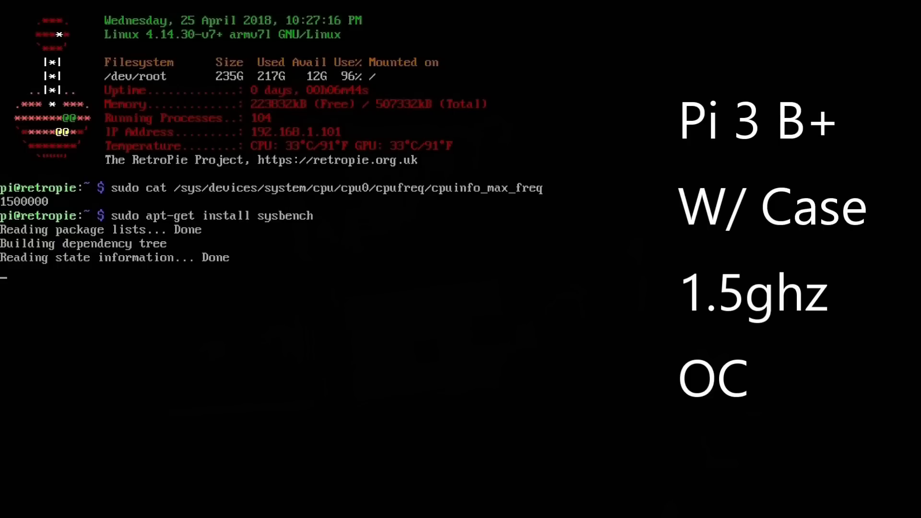
- Confirm the installation of the sysbench package
type("y")
key("Return")
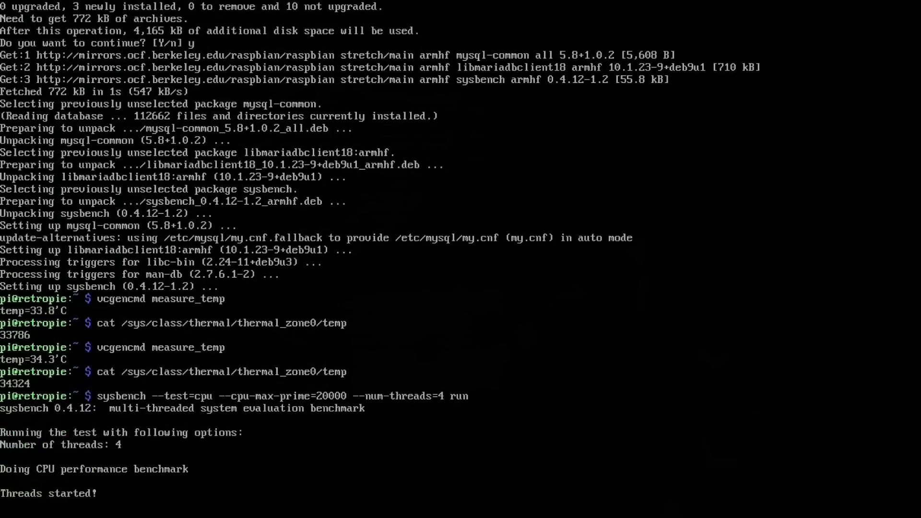
- Stop the running CPU benchmark and restart it with a maximum prime of 20000 and 4 threads
key("ctrl+c")
key("Up")
key("Return")
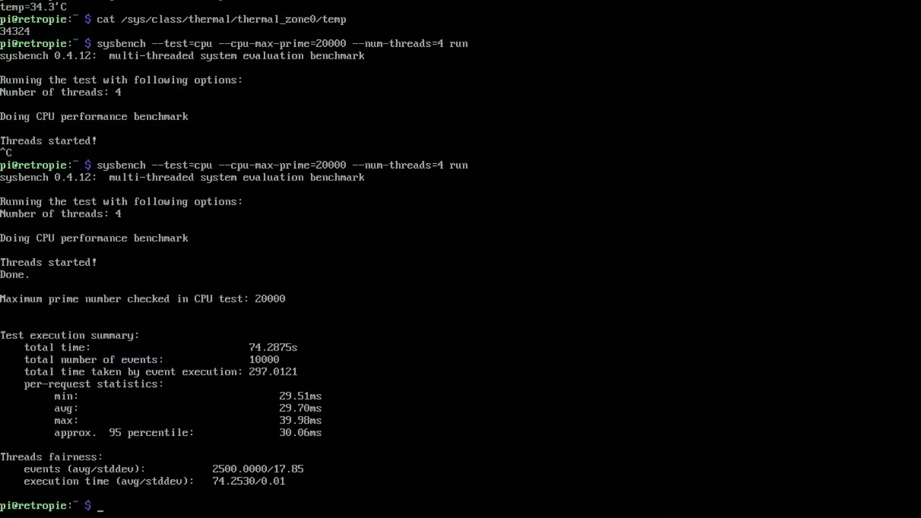
- Read the temperature from /sys/class/thermal/thermal_zone0/temp, followed by vcgencmd measure_temp
key("Up")
key("Up")
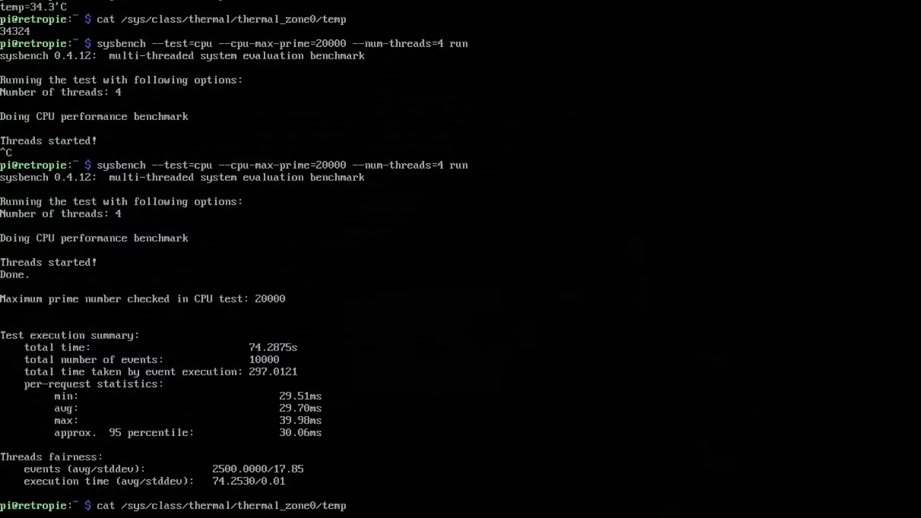
key("Return")
key("Up")
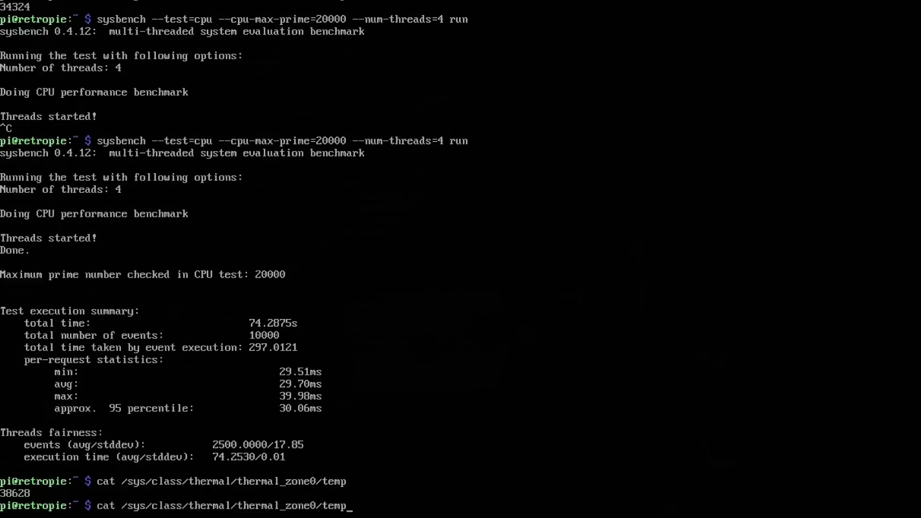
key("Up")
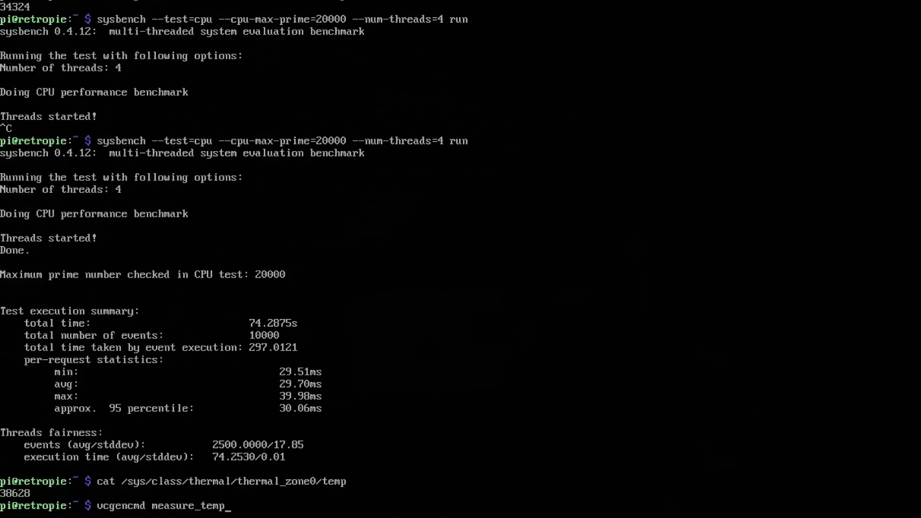
key("Return")
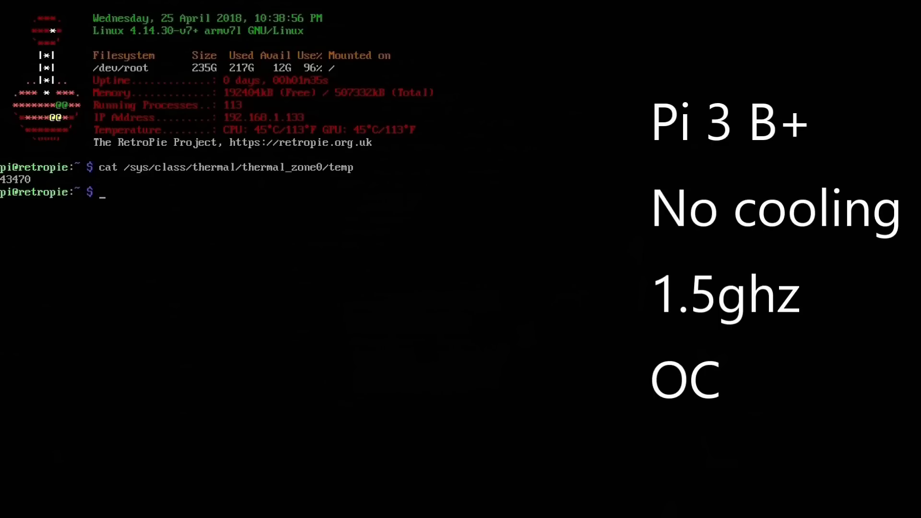
- Check the idle temperature with vcgencmd measure_temp
key("Up")
key("Up")
key("Up")
key("Up")
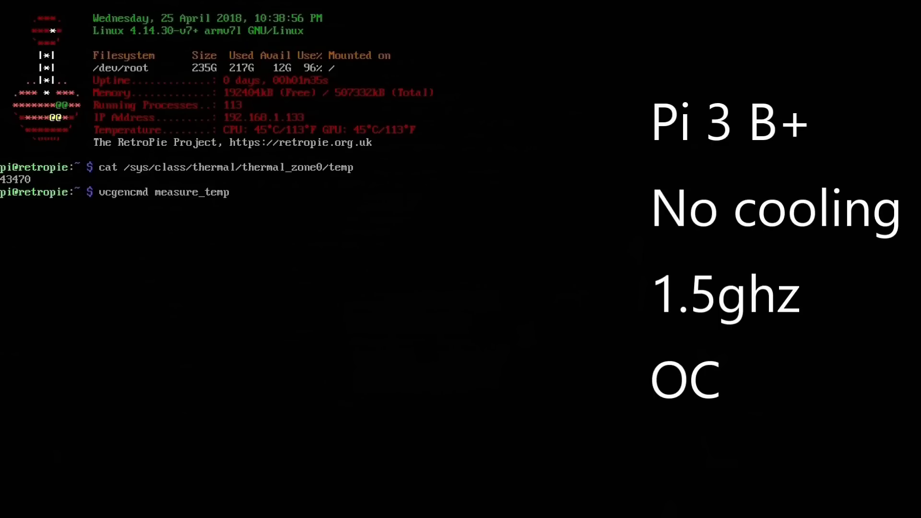
key("Return")
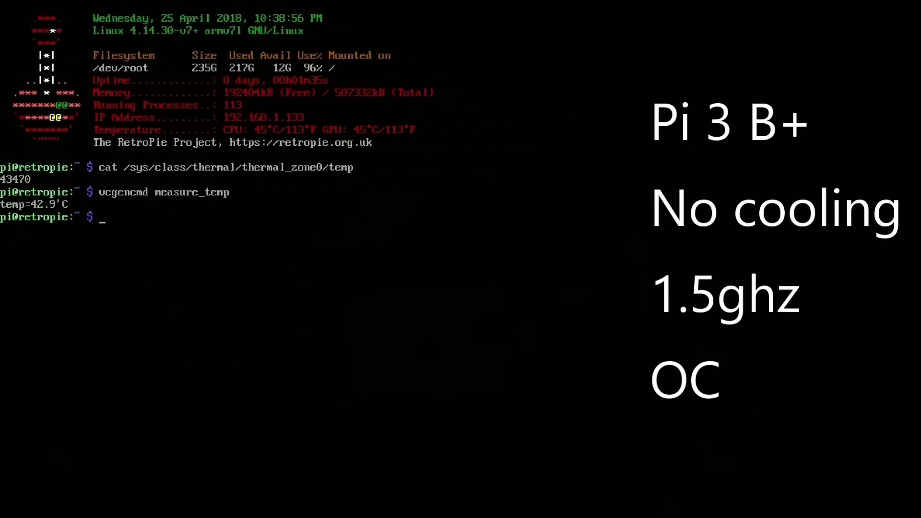
- Run the sysbench CPU test with a maximum prime of 20000 and 4 threads
key("Up")
key("Up")
key("Up")
key("Down")
key("Down")
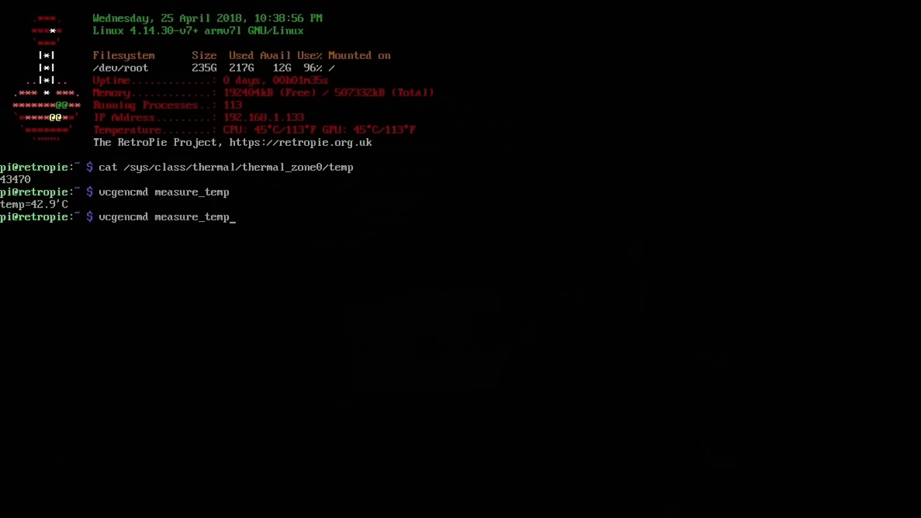
key("Up")
key("Down")
key("Down")
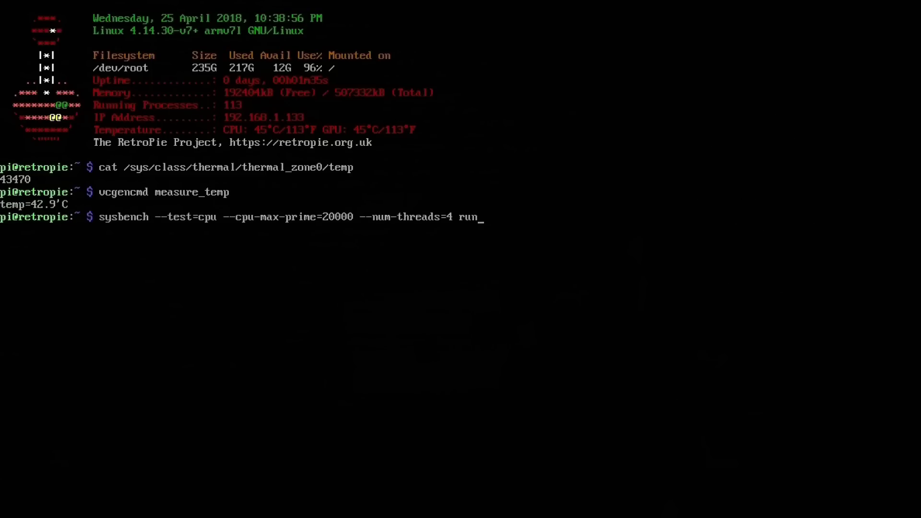
key("Return")
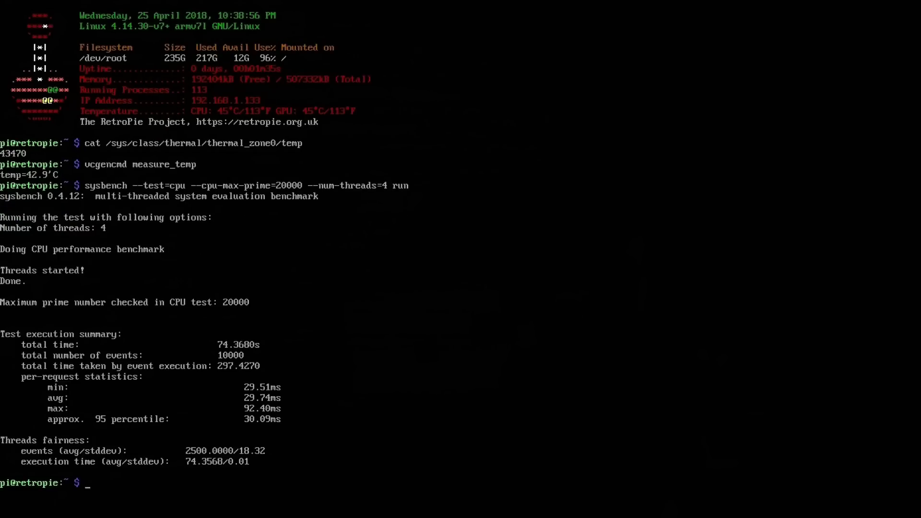
- Check the temperature right after the benchmark with vcgencmd measure_temp and the thermal_zone0 temp file
key("Up")
key("Up")
key("Return")
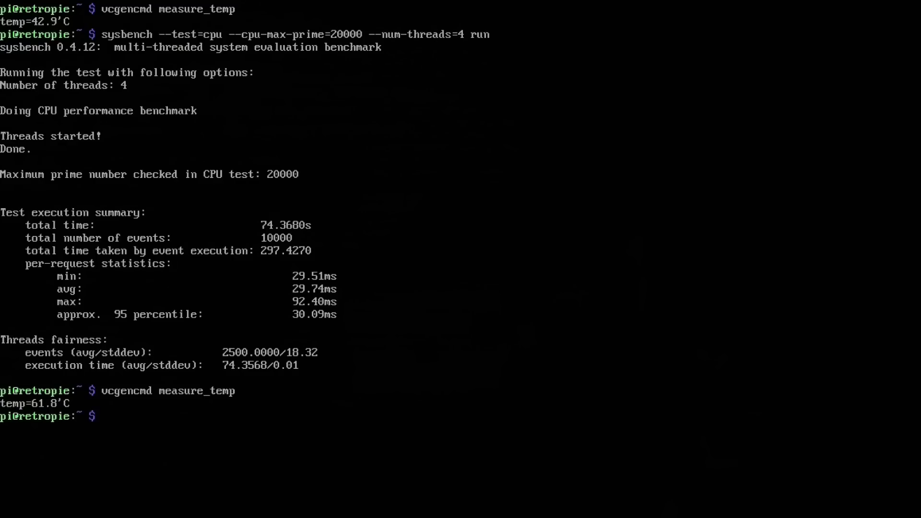
key("Up")
key("Up")
key("Up")
key("Up")
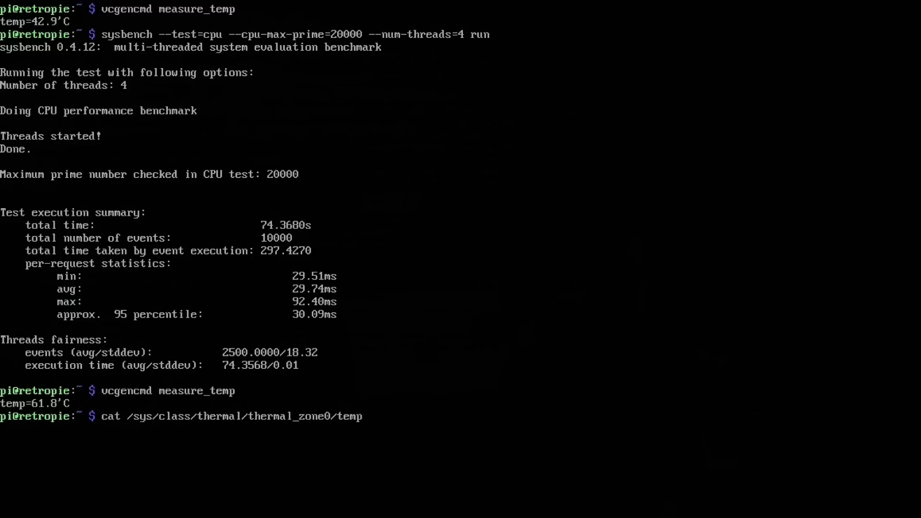
key("Return")
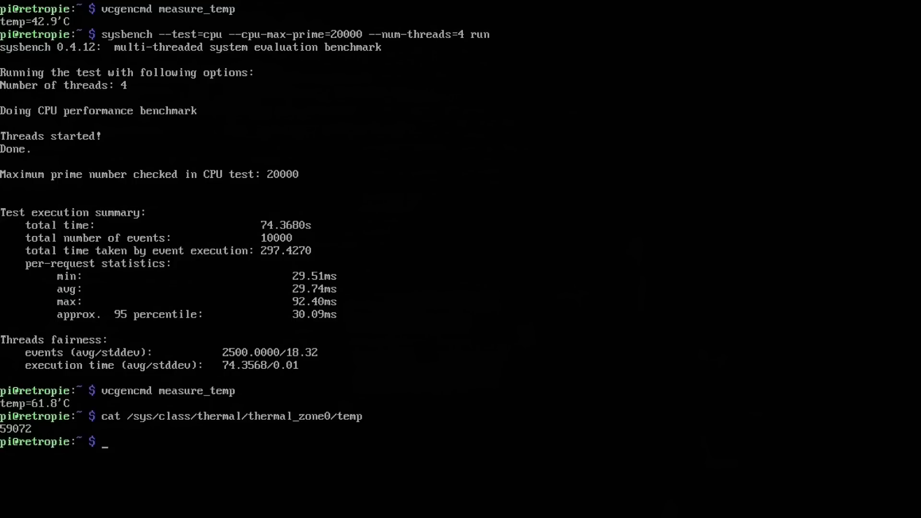
- Repeat both temperature readings, vcgencmd measure_temp and the thermal_zone0 temp file, after a cooldown period
key("Up")
key("Up")
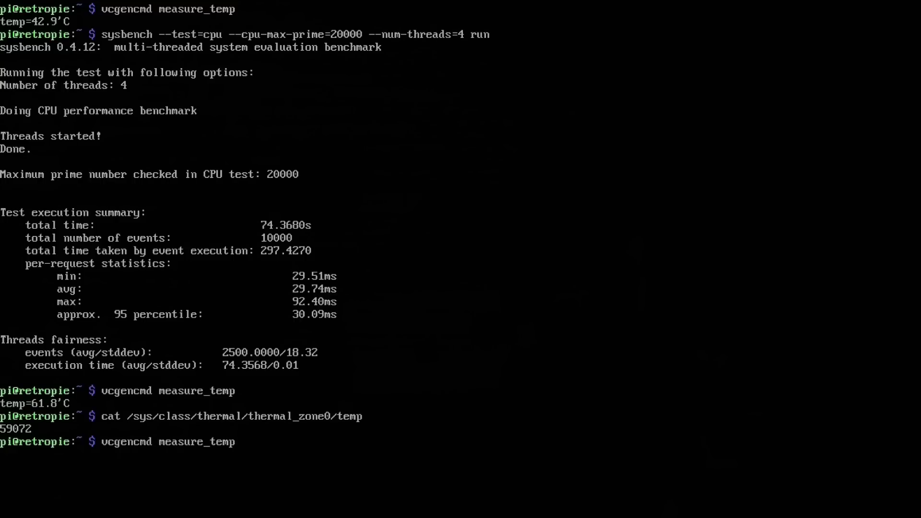
key("Return")
key("Up")
key("Up")
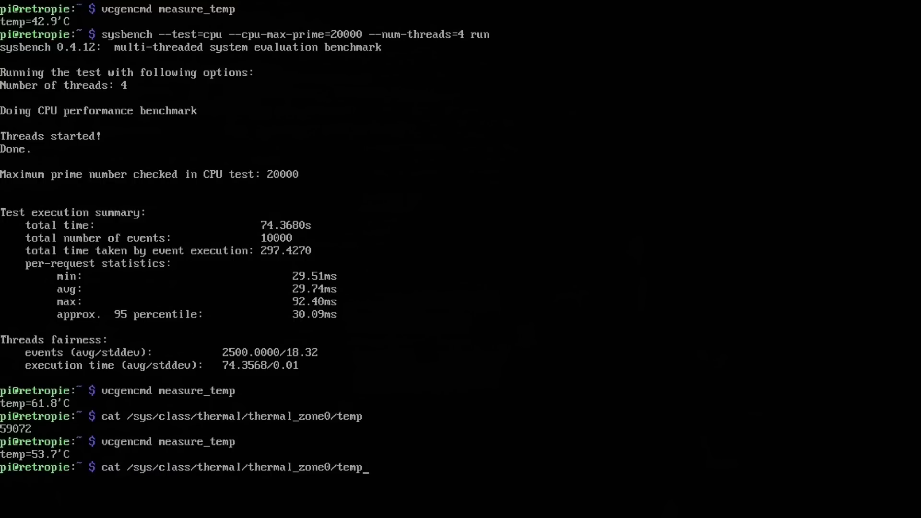
key("Return")
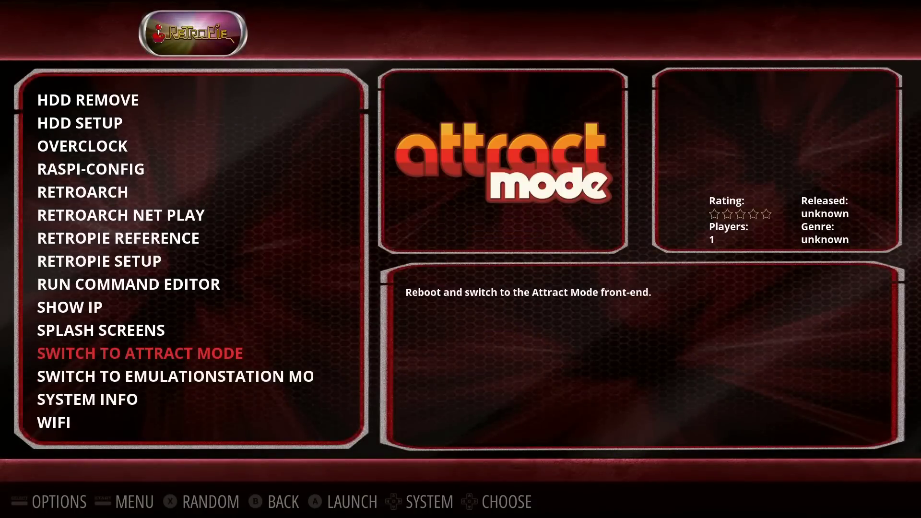
- Open the emulator core options for the running game Bloody Roar II (USA)
key("Left")
key("Down")
key("Down")
key("Down")
key("Down")
key("Down")
key("Down")
key("Down")
key("Down")
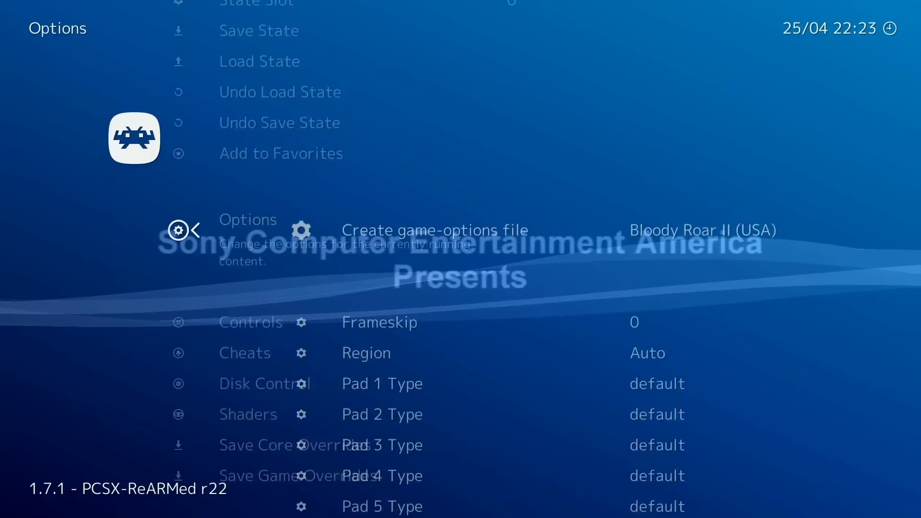
- Turn off Enhanced resolution (slow) and turn on Enhanced resolution speed hack in the core options
key("Down")
key("Down")
key("Down")
key("Down")
key("Down")
key("Down")
key("Down")
key("Down")
key("Down")
key("Down")
key("Down")
key("Down")
key("Down")
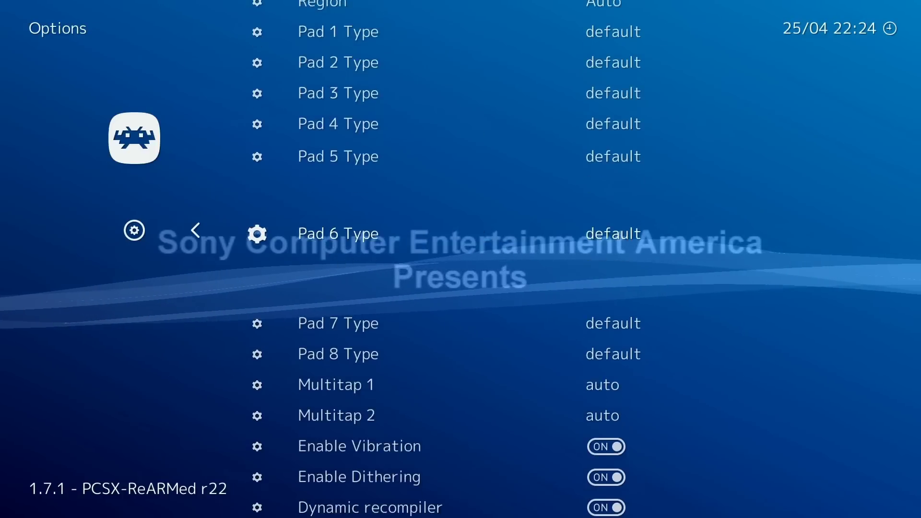
key("Down")
key("Down")
key("Down")
key("Down")
key("Down")
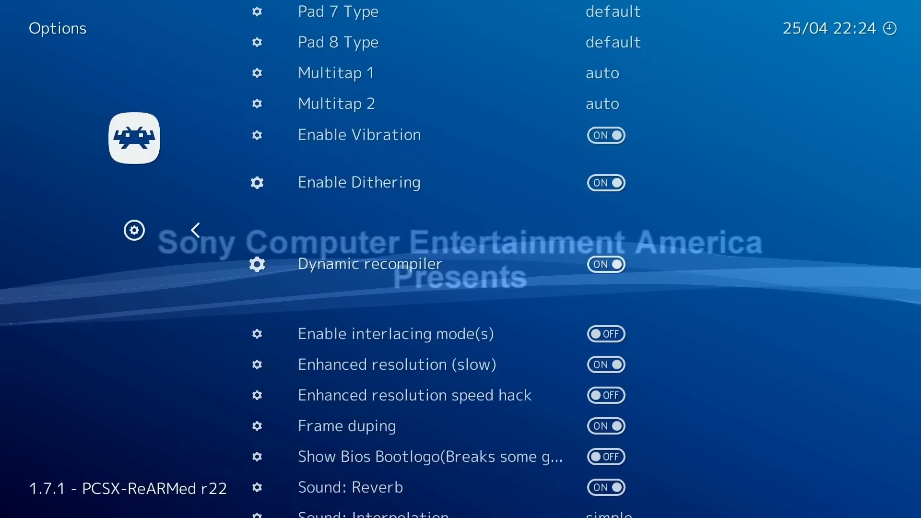
key("Up")
key("Return")
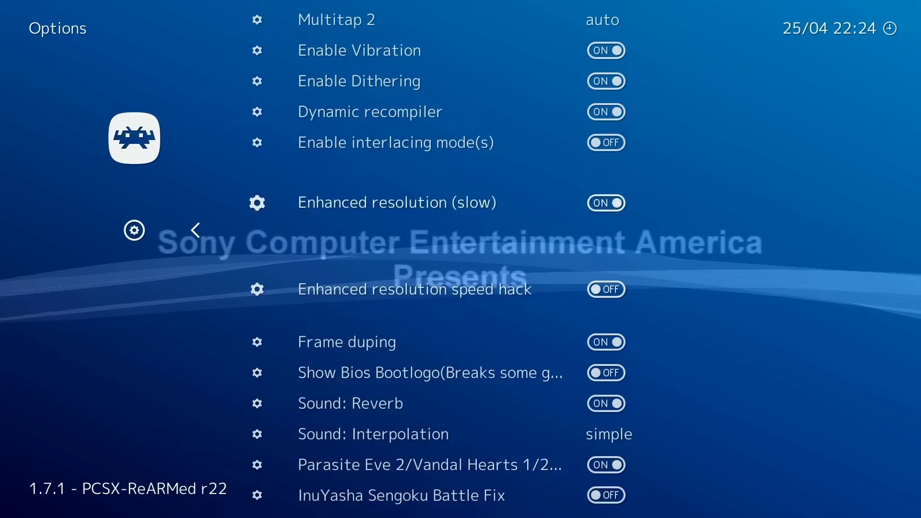
key("Down")
key("Return")
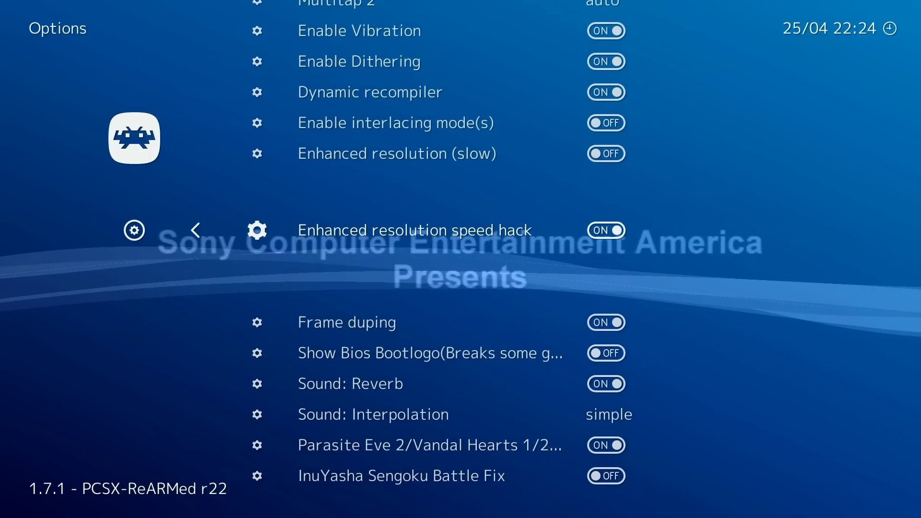
key("Up")
key("BackSpace")
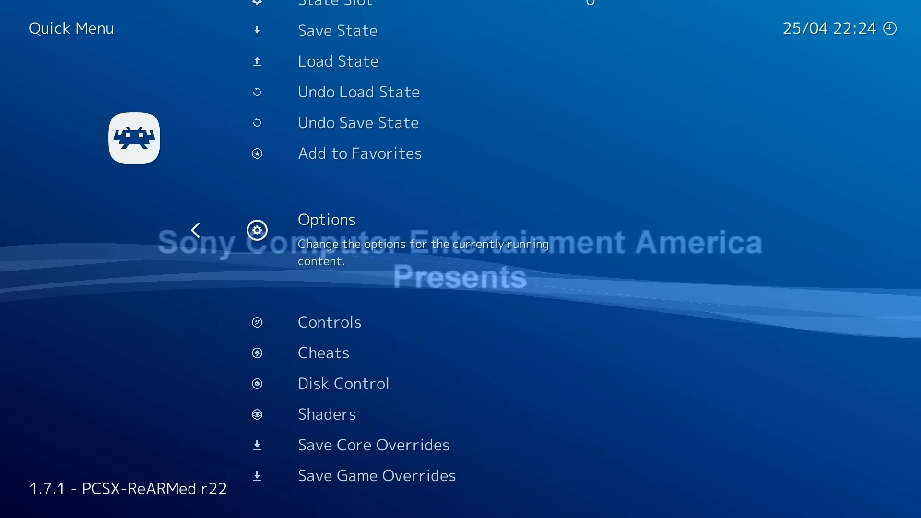
- Resume the paused Bloody Roar II game from the quick menu
key("Up")
key("Up")
key("Up")
key("Up")
key("Up")
key("Up")
key("Up")
key("Up")
key("Up")
key("Up")
key("Return")
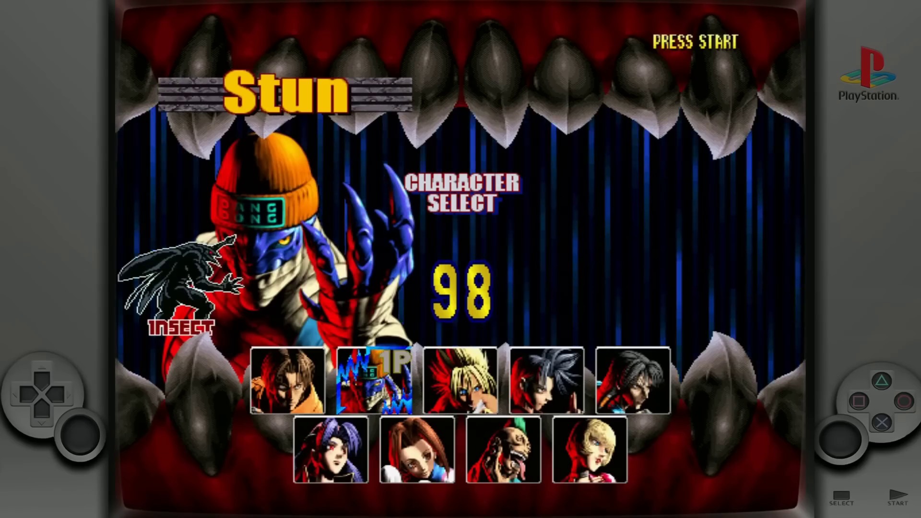
key("x")
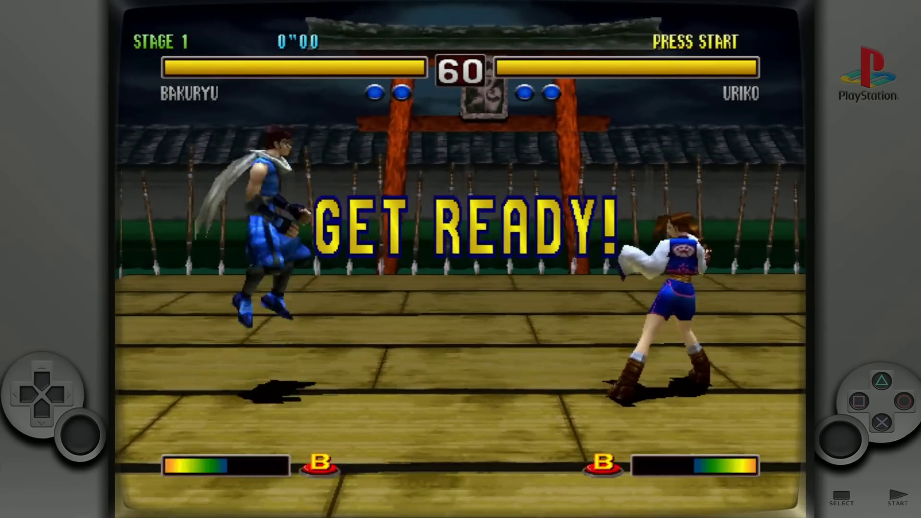
key("x")
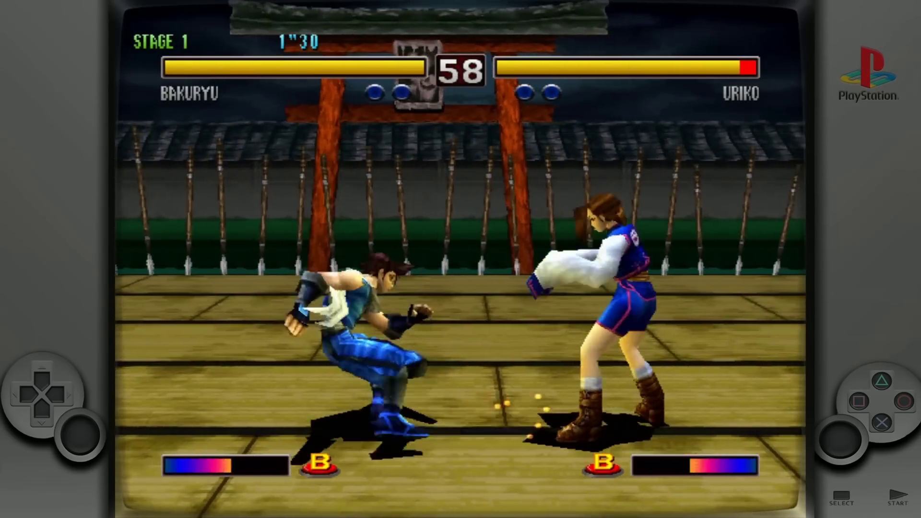
key("x")
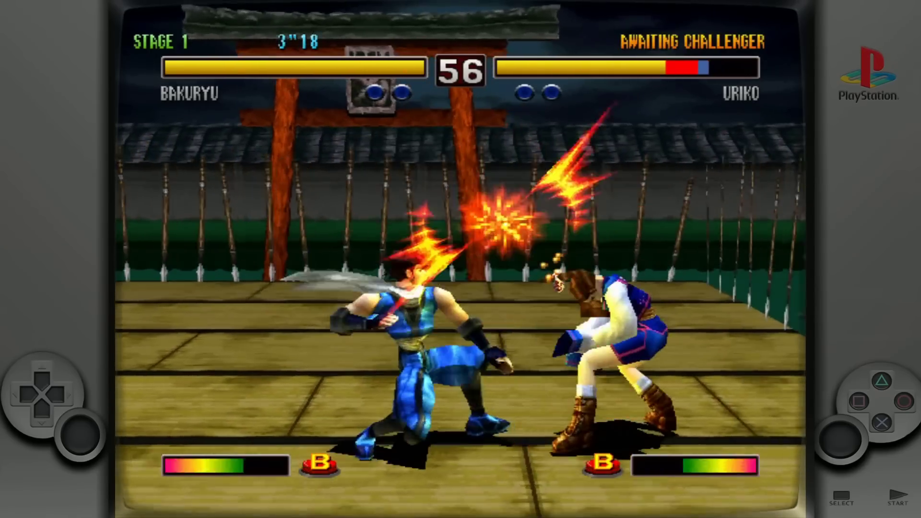
key("x")
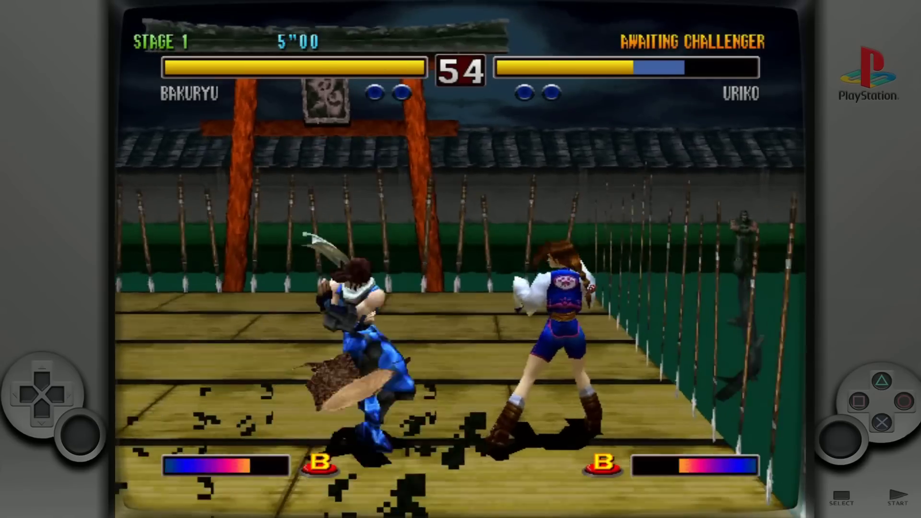
key("Up")
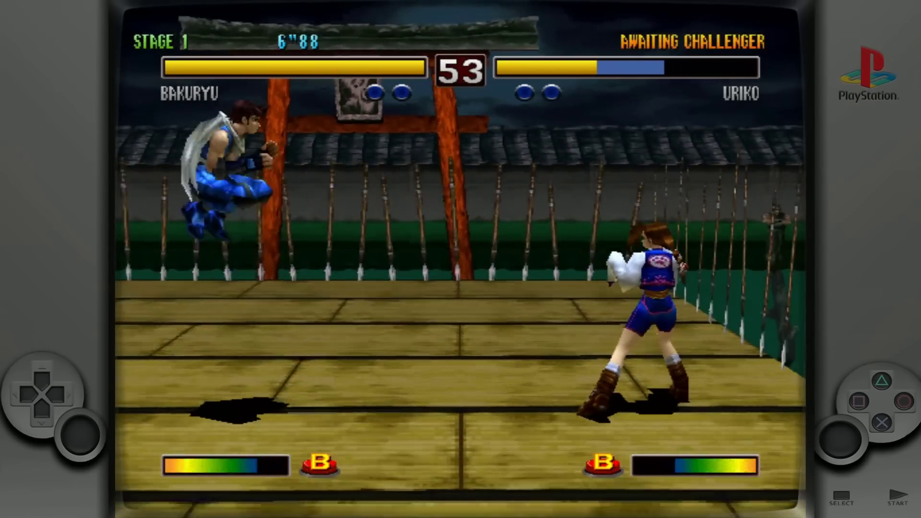